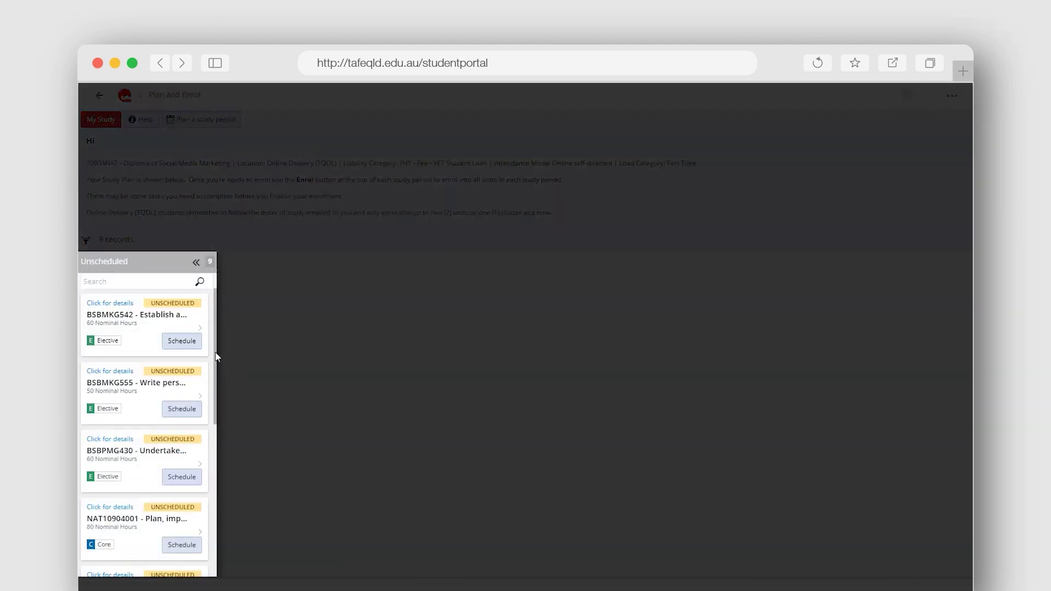
Step: Scroll the Unscheduled units panel down to show the NAT10904001–NAT10904004 cards
{"action": "left_click_drag", "start_coordinate": [215, 352], "coordinate": [221, 447]}
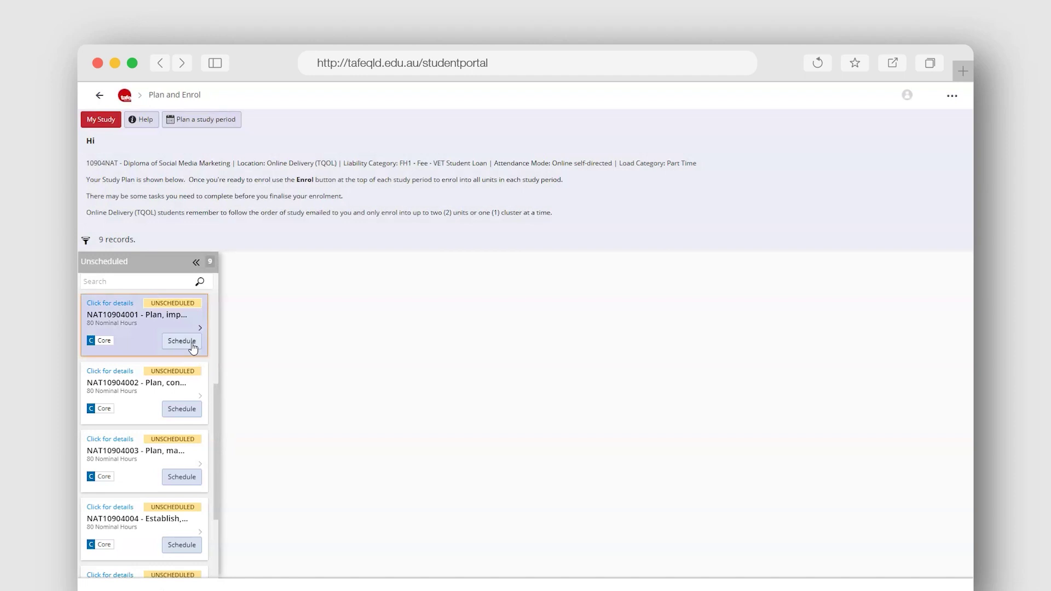
{"action": "left_click", "coordinate": [181, 341]}
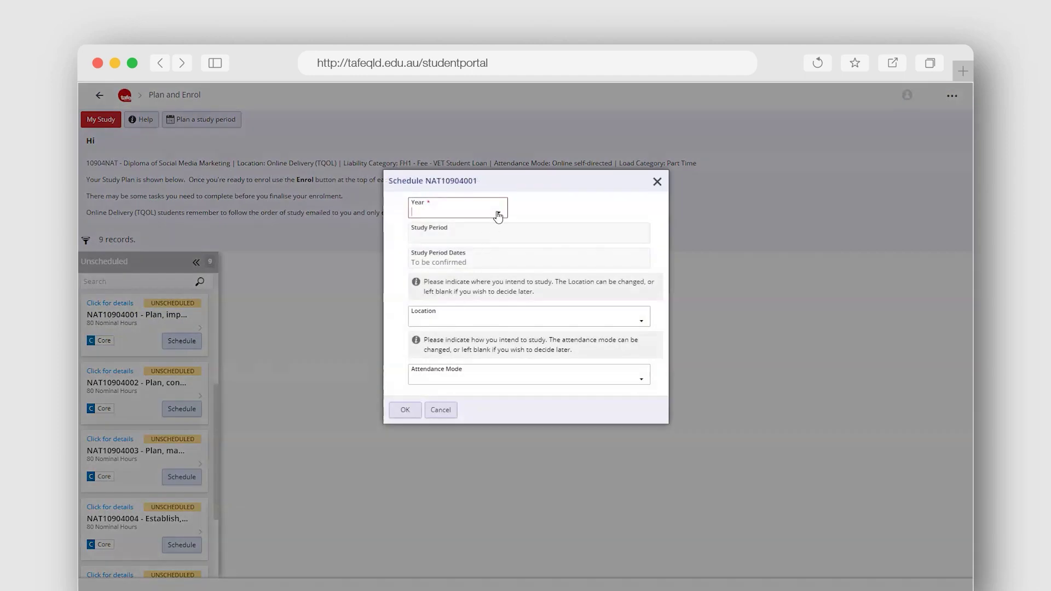
{"action": "left_click", "coordinate": [498, 212]}
{"action": "left_click", "coordinate": [452, 232]}
{"action": "left_click", "coordinate": [643, 241]}
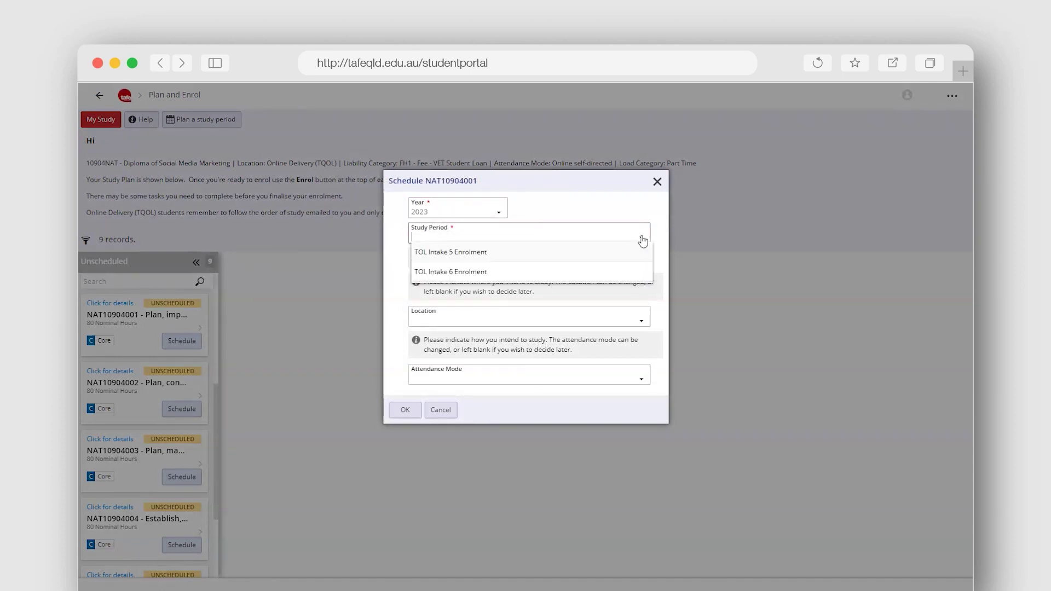
{"action": "left_click", "coordinate": [476, 253]}
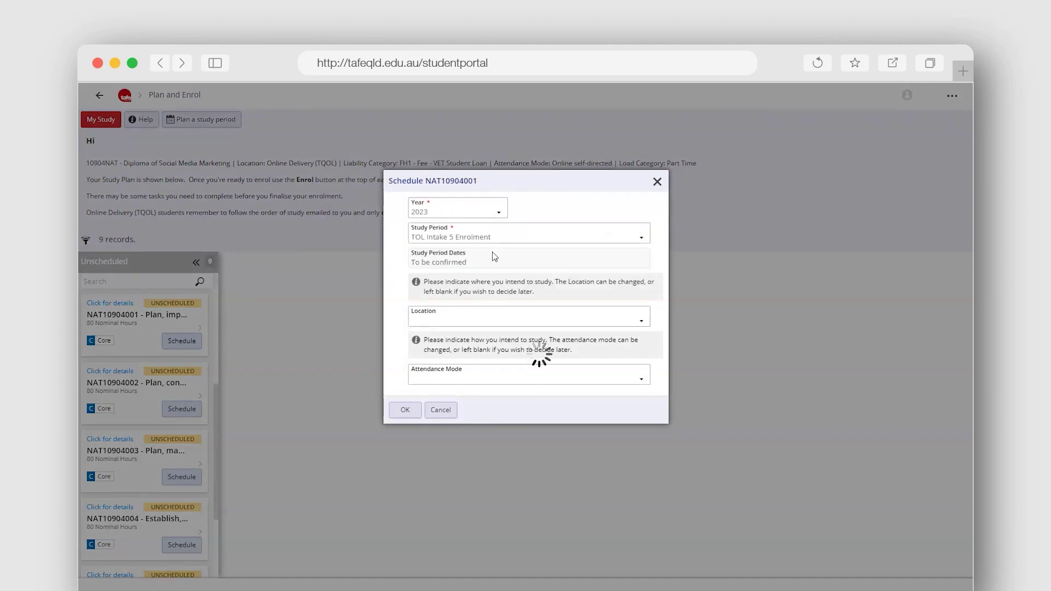
{"action": "left_click", "coordinate": [405, 410]}
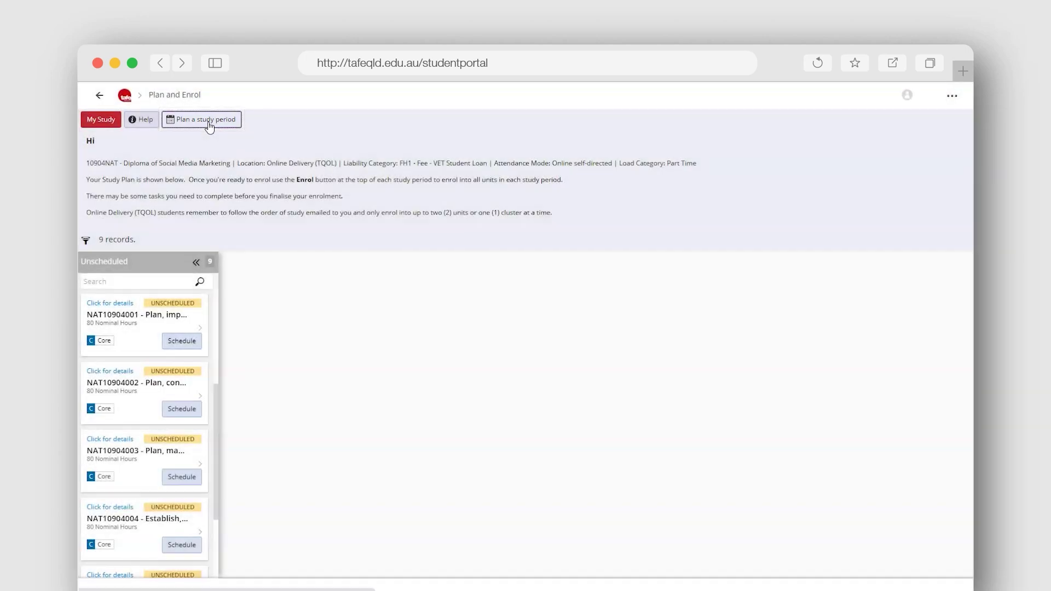
Step: Plan a new study period for 2023, TOL Intake 5 Enrolment, and continue to unit selection
{"action": "left_click", "coordinate": [206, 120]}
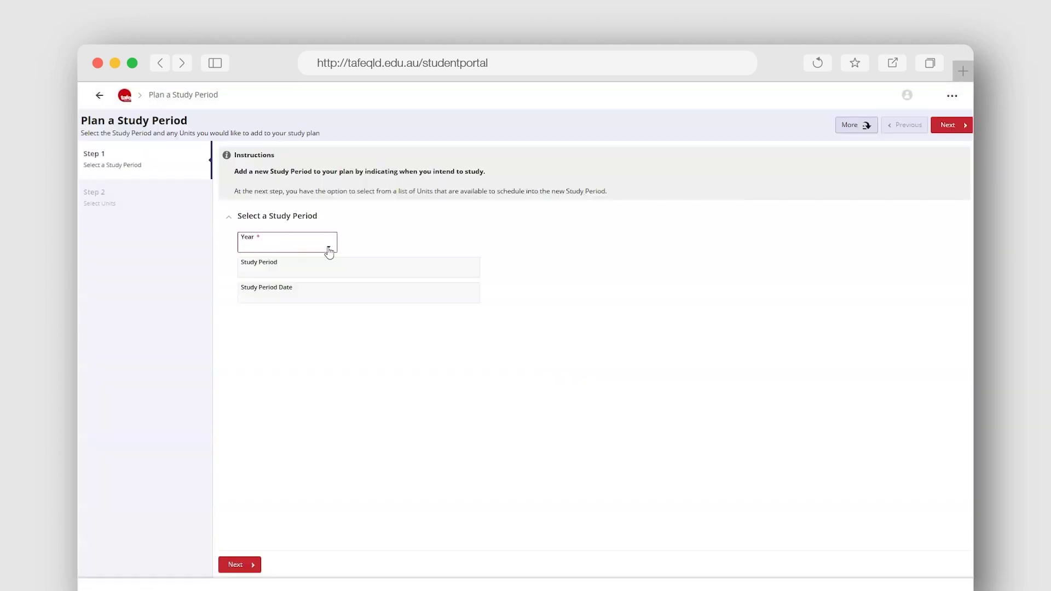
{"action": "left_click", "coordinate": [327, 249]}
{"action": "left_click", "coordinate": [300, 265]}
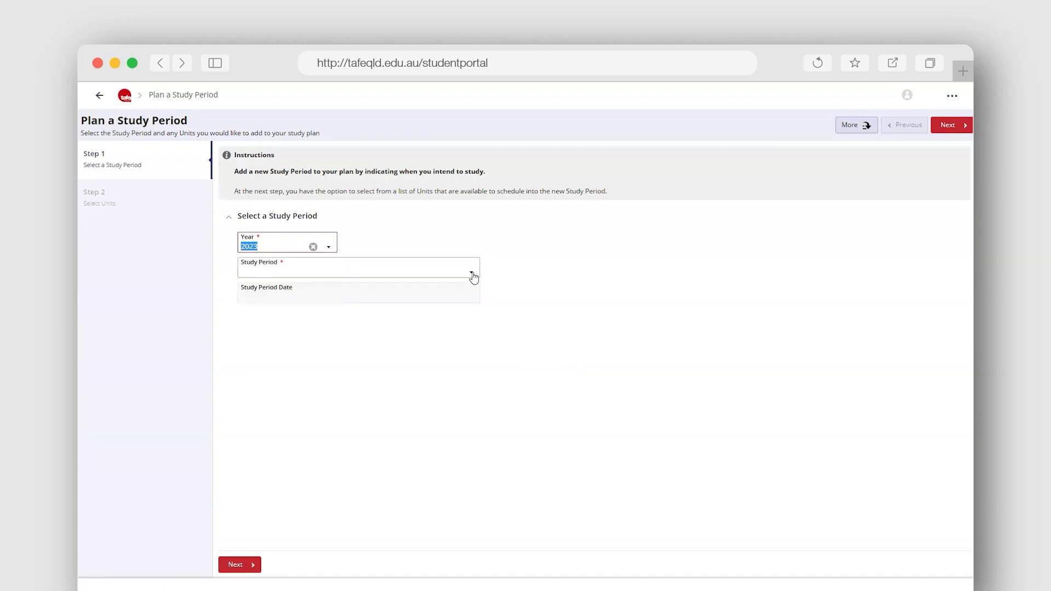
{"action": "left_click", "coordinate": [471, 274]}
{"action": "left_click", "coordinate": [305, 291]}
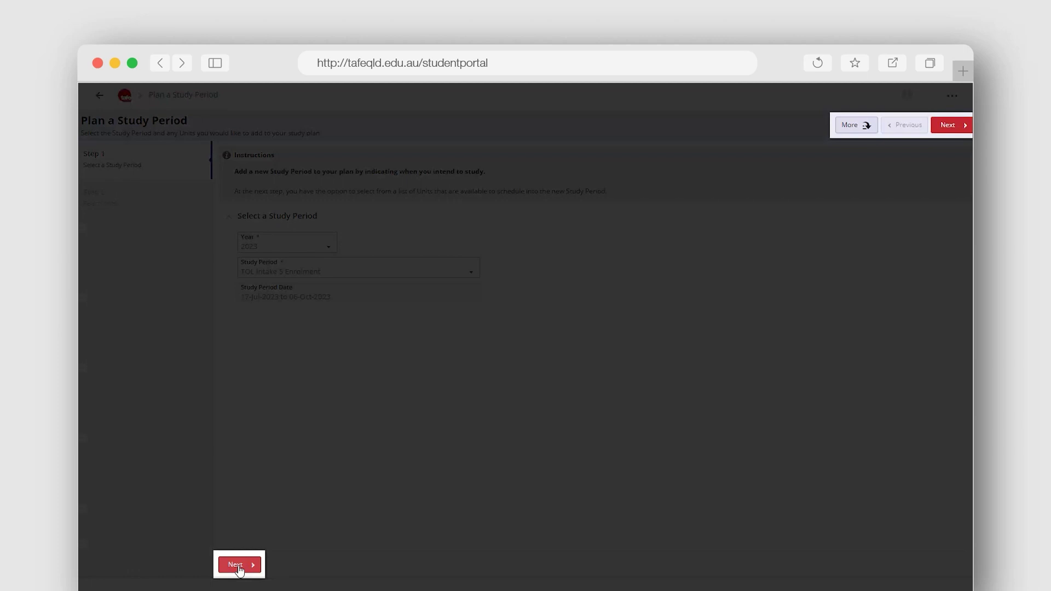
{"action": "left_click", "coordinate": [239, 566]}
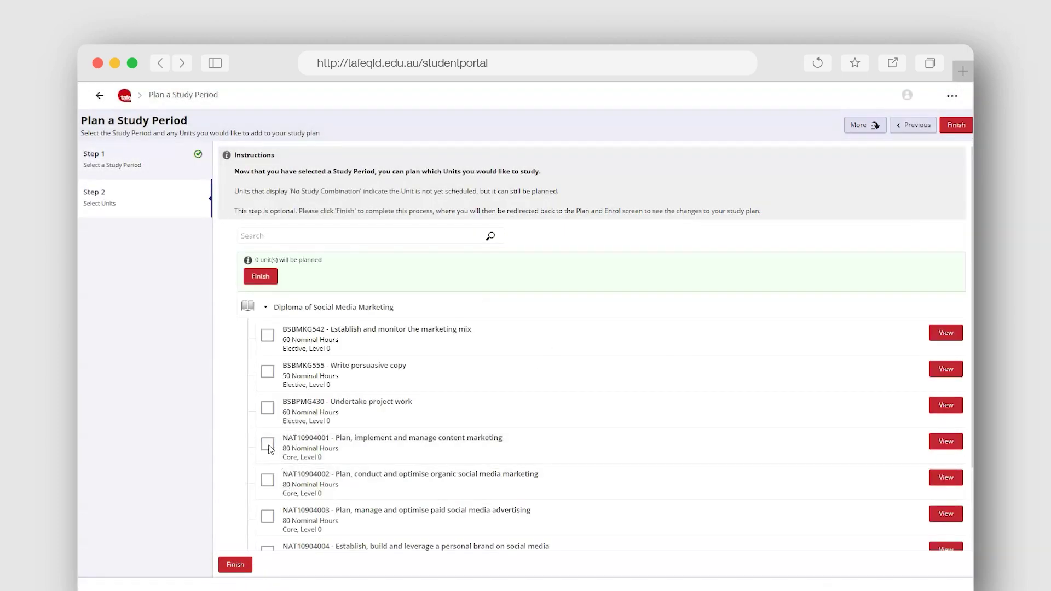
Step: Select units NAT10904001 and SIRXMKT006 for the Intake 5 period and finish planning
{"action": "left_click", "coordinate": [269, 445]}
{"action": "scroll", "coordinate": [268, 454], "scroll_direction": "down", "scroll_amount": 2}
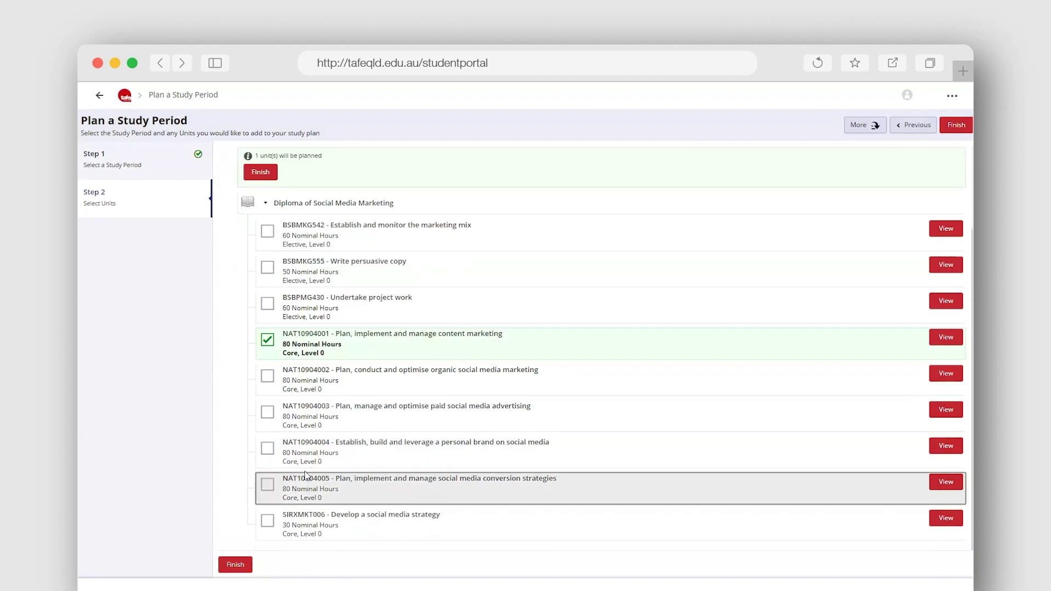
{"action": "left_click", "coordinate": [267, 521]}
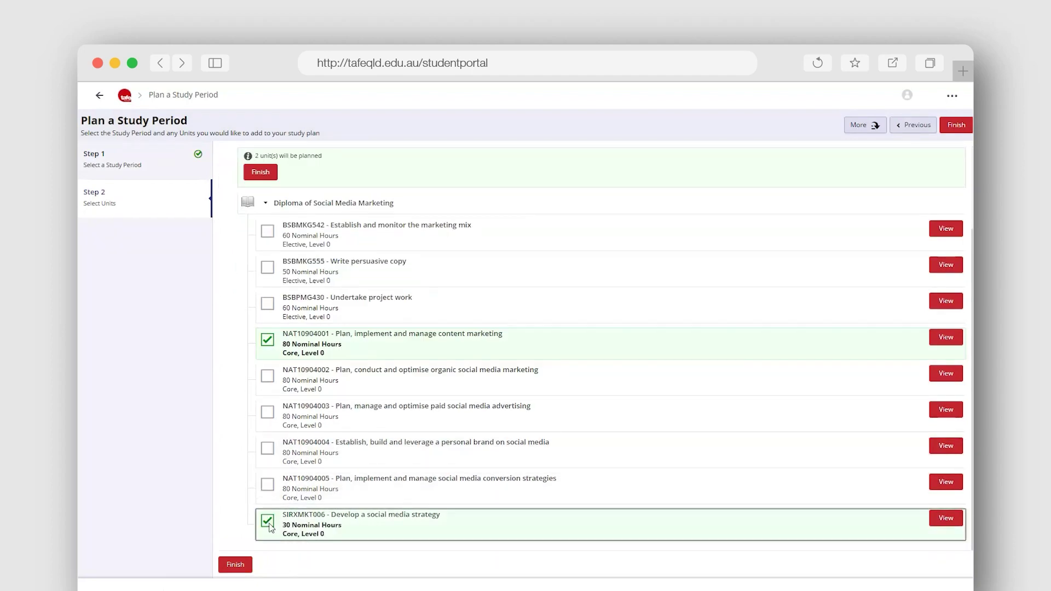
{"action": "left_click", "coordinate": [251, 564]}
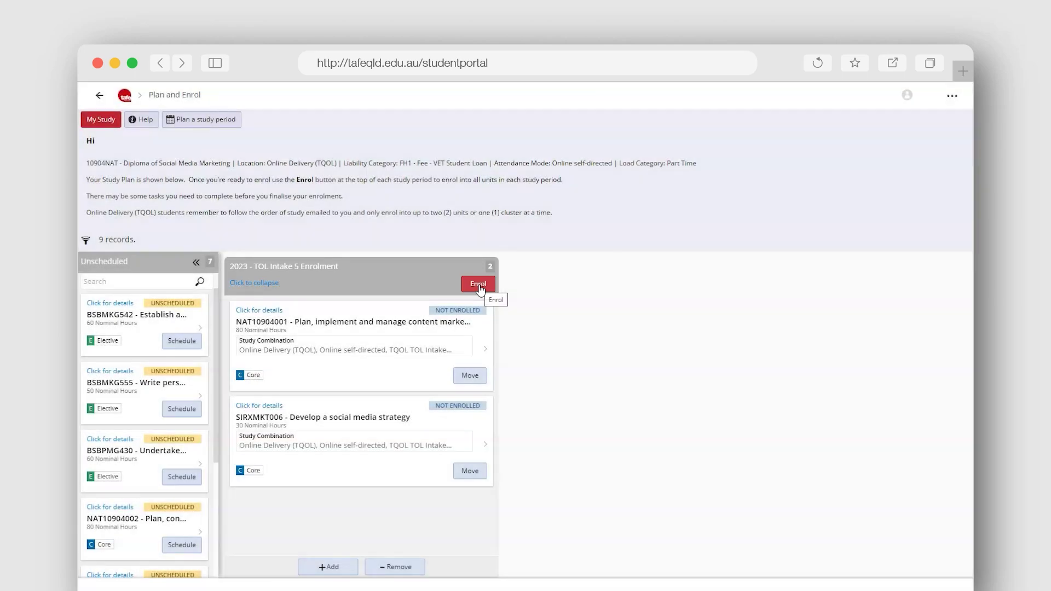
Step: Start enrolment from the 2023 - TOL Intake 5 Enrolment panel
{"action": "left_click", "coordinate": [479, 285]}
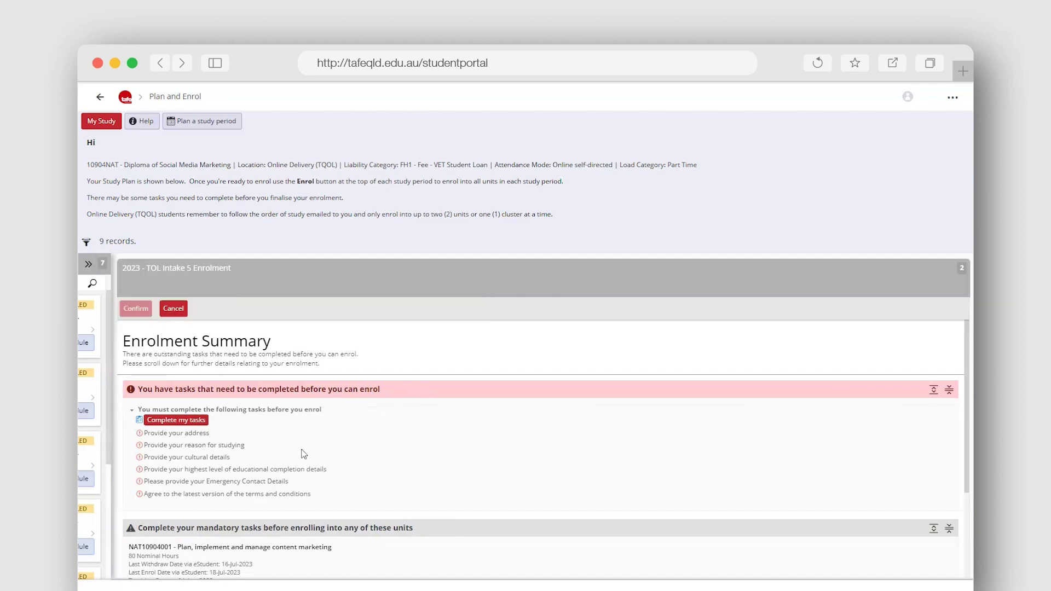
Step: Agree to the terms and conditions among the outstanding pre-enrolment tasks
{"action": "left_click", "coordinate": [196, 425]}
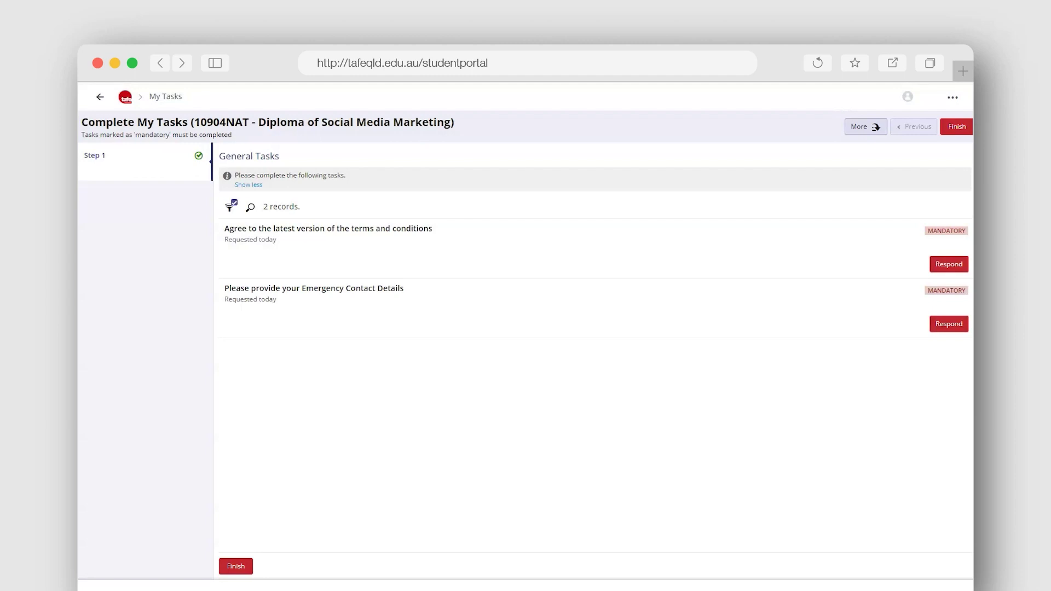
{"action": "left_click", "coordinate": [950, 266]}
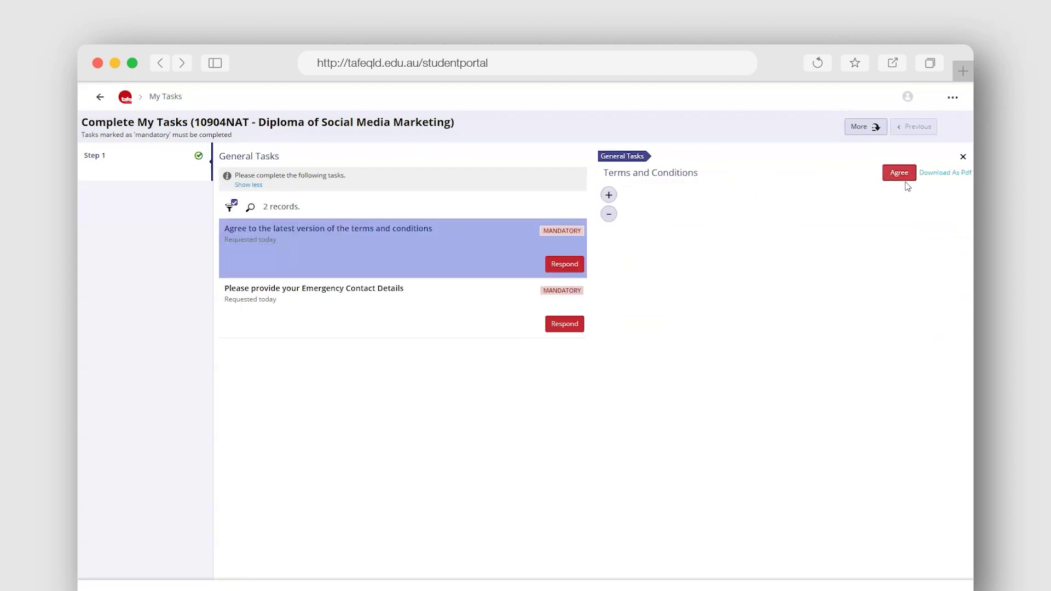
{"action": "left_click", "coordinate": [900, 173]}
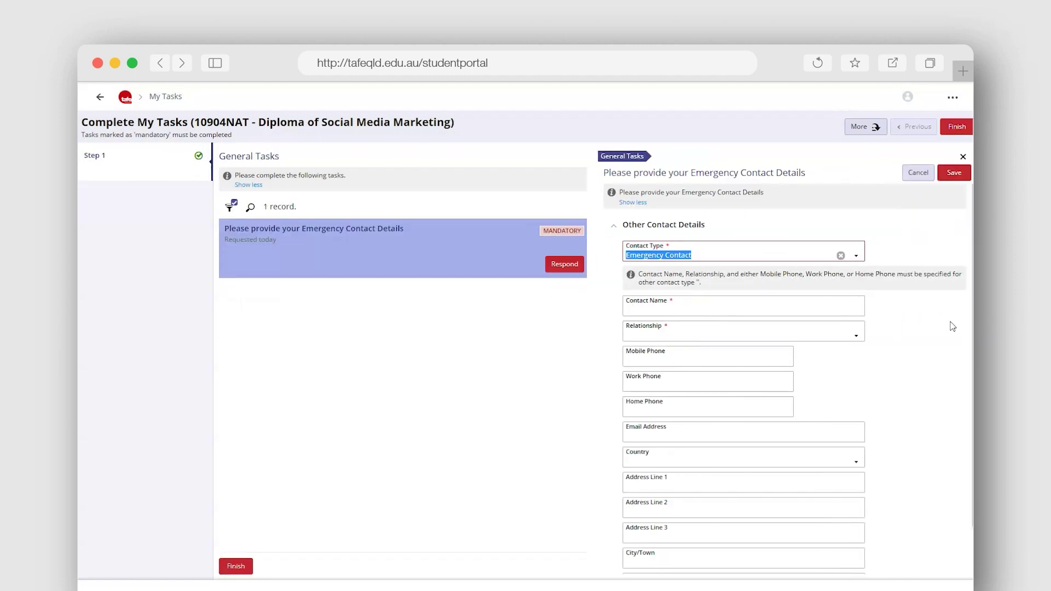
Step: Save an emergency contact with name, Parent/Guardian relationship and mobile number, then finish tasks
{"action": "left_click", "coordinate": [674, 310]}
{"action": "left_click", "coordinate": [857, 336]}
{"action": "left_click", "coordinate": [725, 412]}
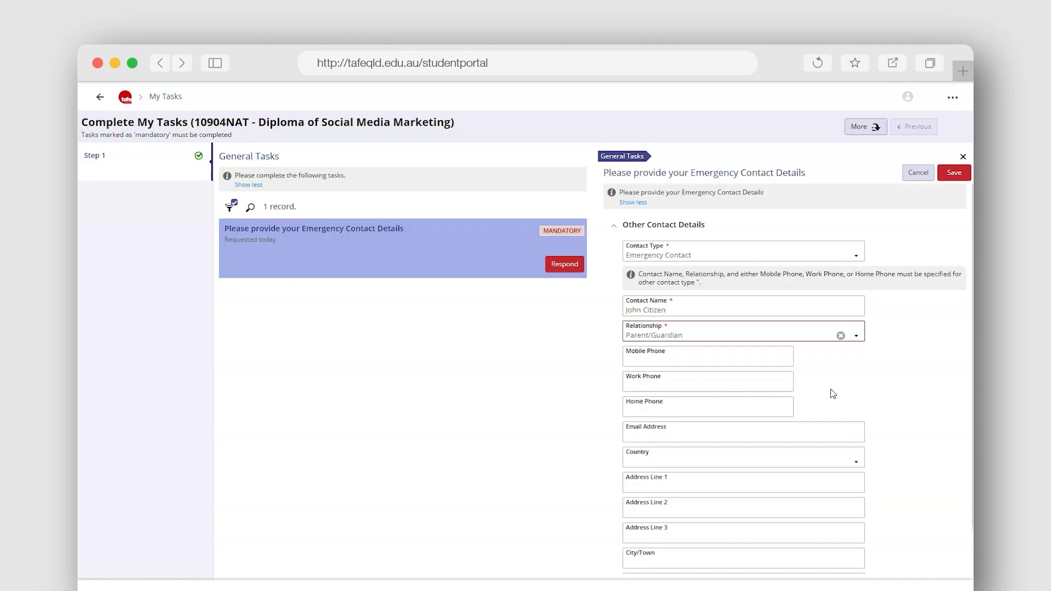
{"action": "key", "text": "Tab"}
{"action": "type", "text": "04"}
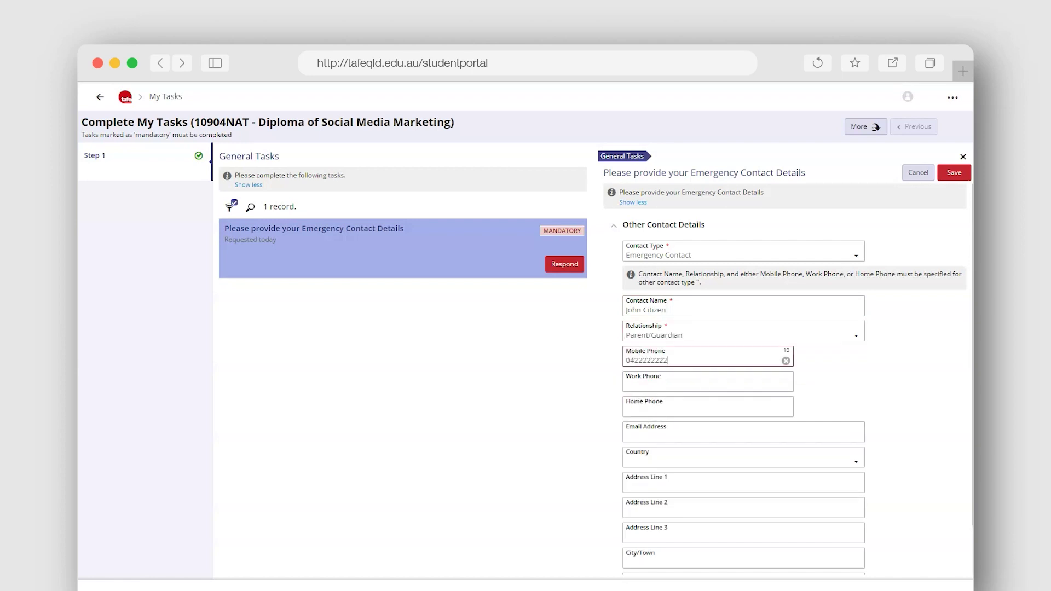
{"action": "left_click", "coordinate": [953, 173]}
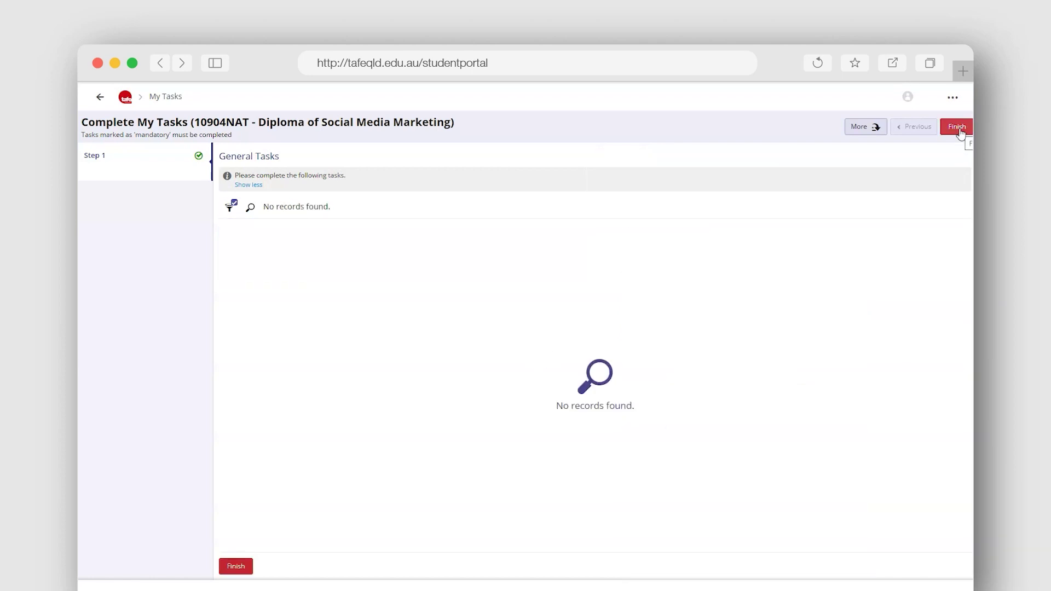
{"action": "left_click", "coordinate": [959, 130]}
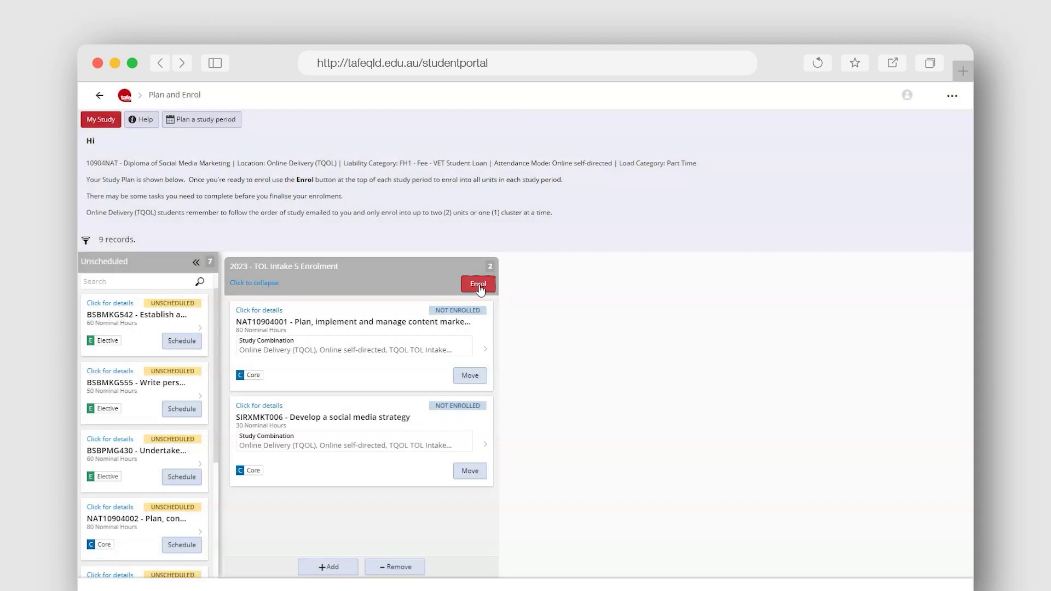
Step: Confirm enrolment in NAT10904001 and SIRXMKT006 from the Intake 5 Enrolment Summary
{"action": "left_click", "coordinate": [480, 286]}
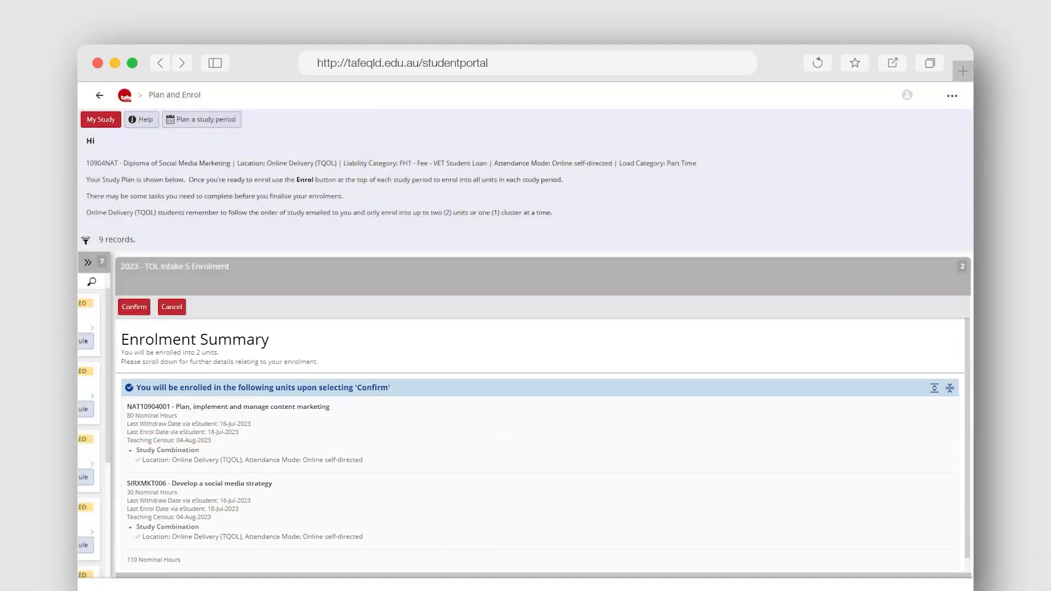
{"action": "left_click", "coordinate": [134, 307]}
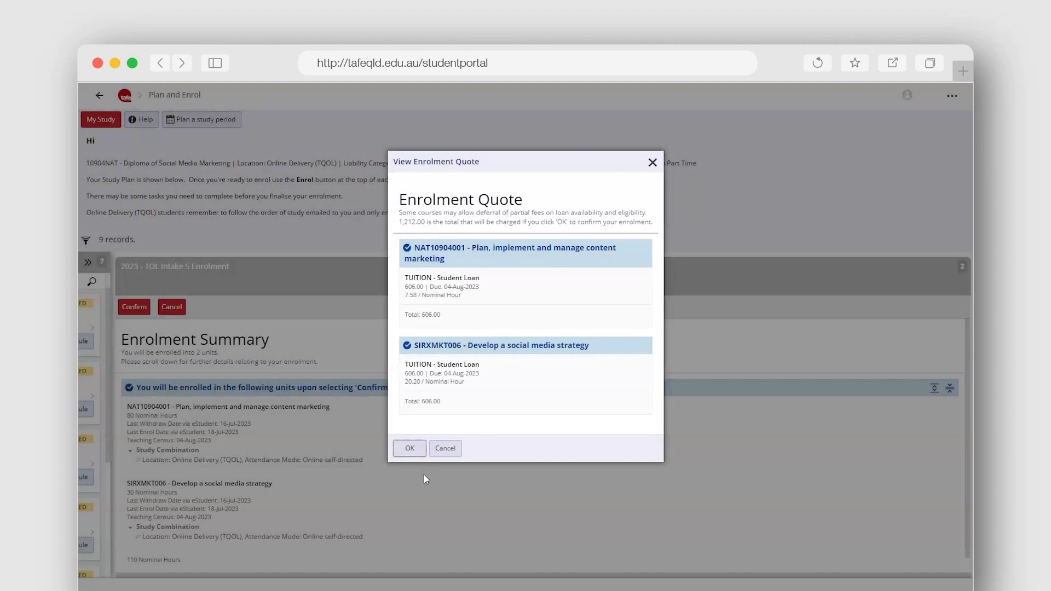
Step: Accept the 1,212.00 enrolment quote due 04-Aug-2023
{"action": "left_click", "coordinate": [409, 448]}
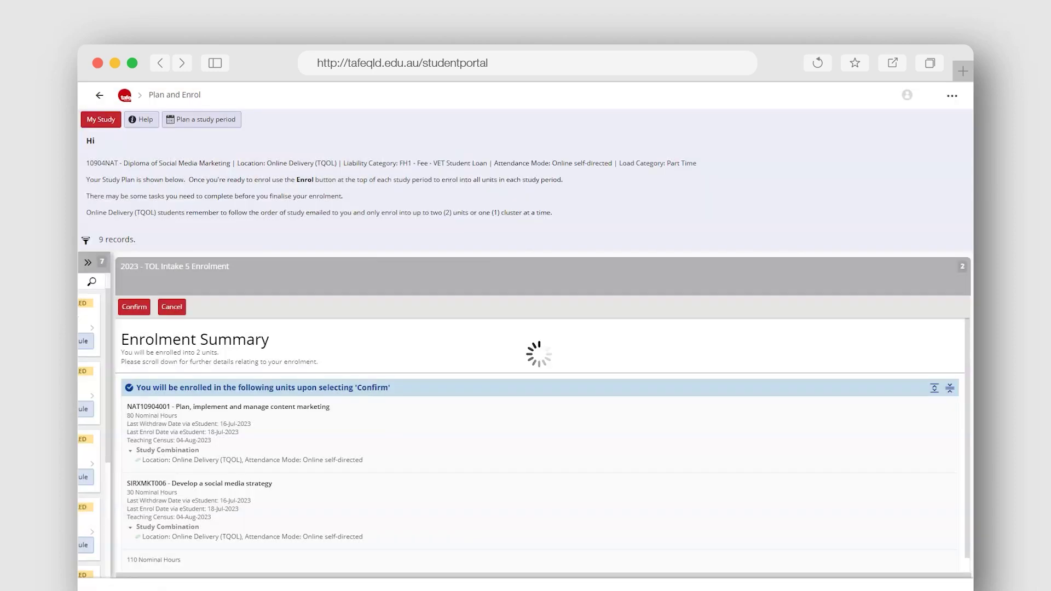